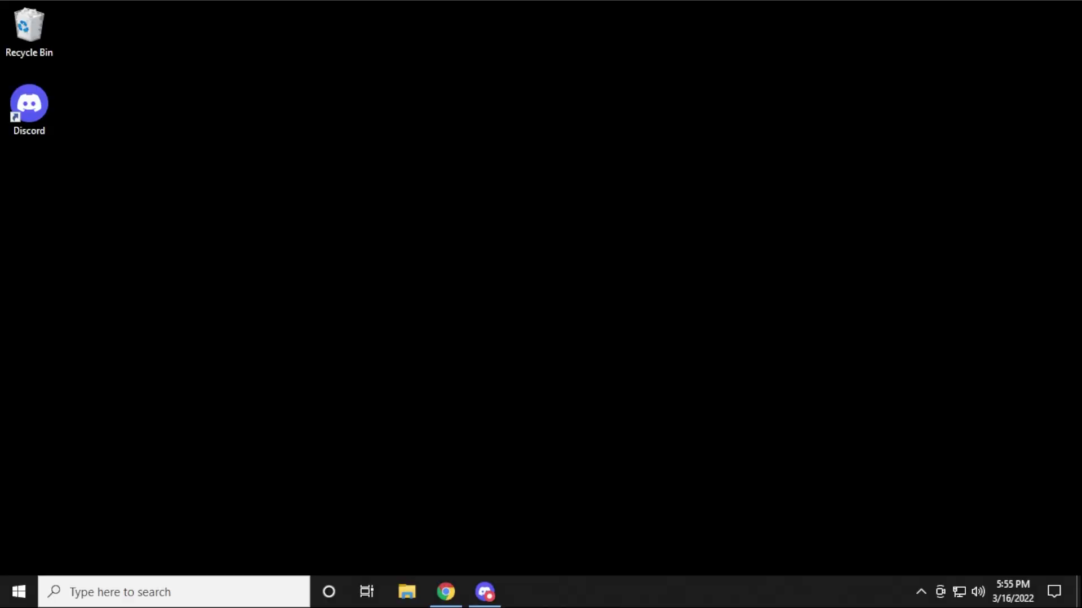
Step: Switch to Chrome and choose GEEKrar's server as the one to add the ServerStats bot to, continuing to the permissions
left_click(482, 591)
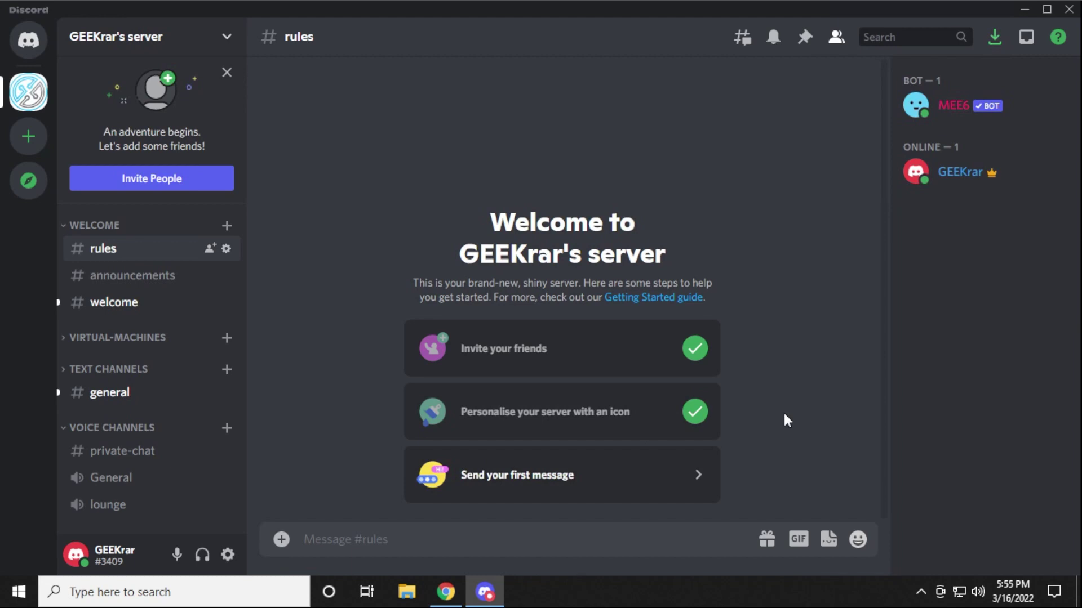
left_click(446, 591)
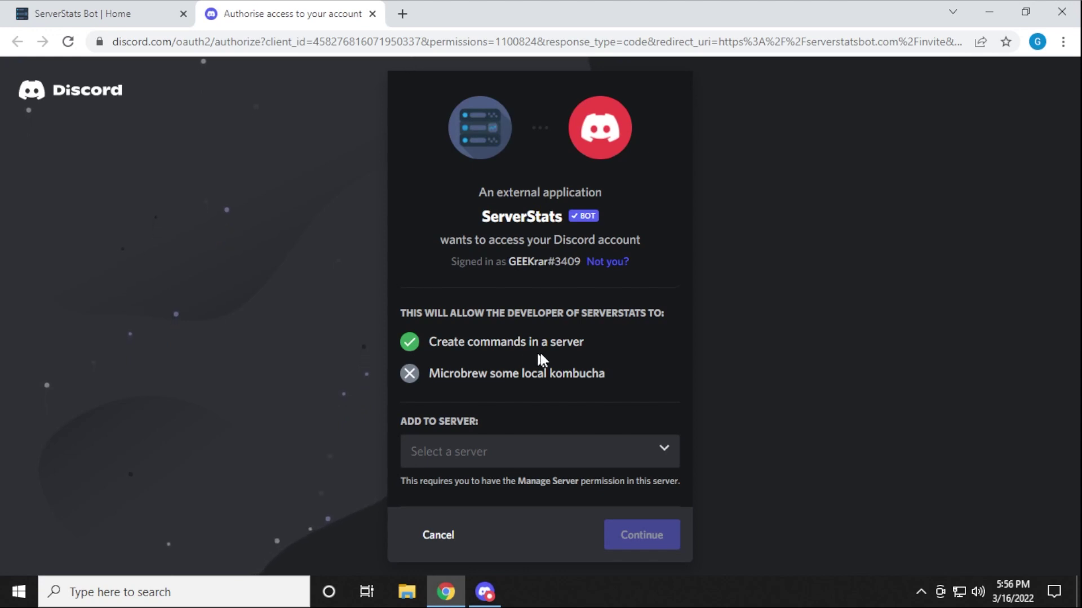
left_click(509, 455)
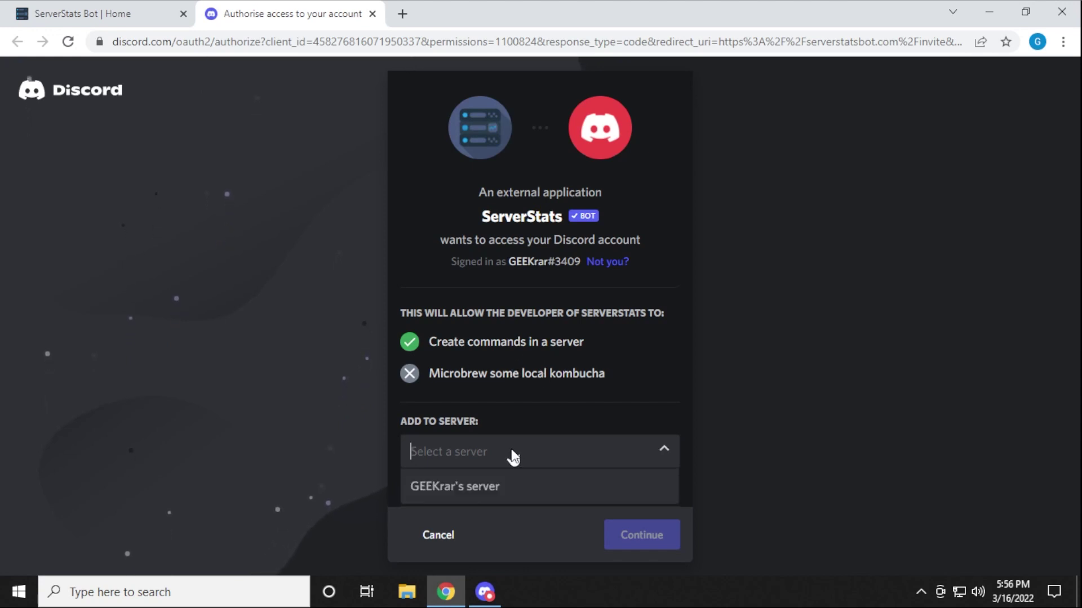
left_click(455, 488)
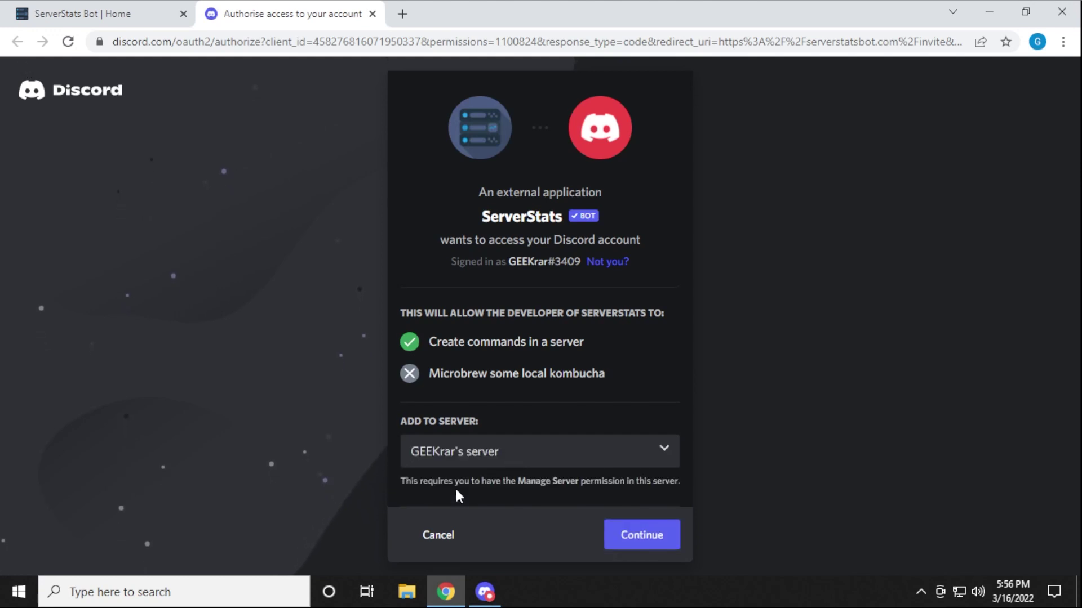
left_click(619, 536)
Step: Authorise ServerStats with all listed permissions, complete the human verification and dismiss the Discord notification
scroll(965, 312, "down", 3)
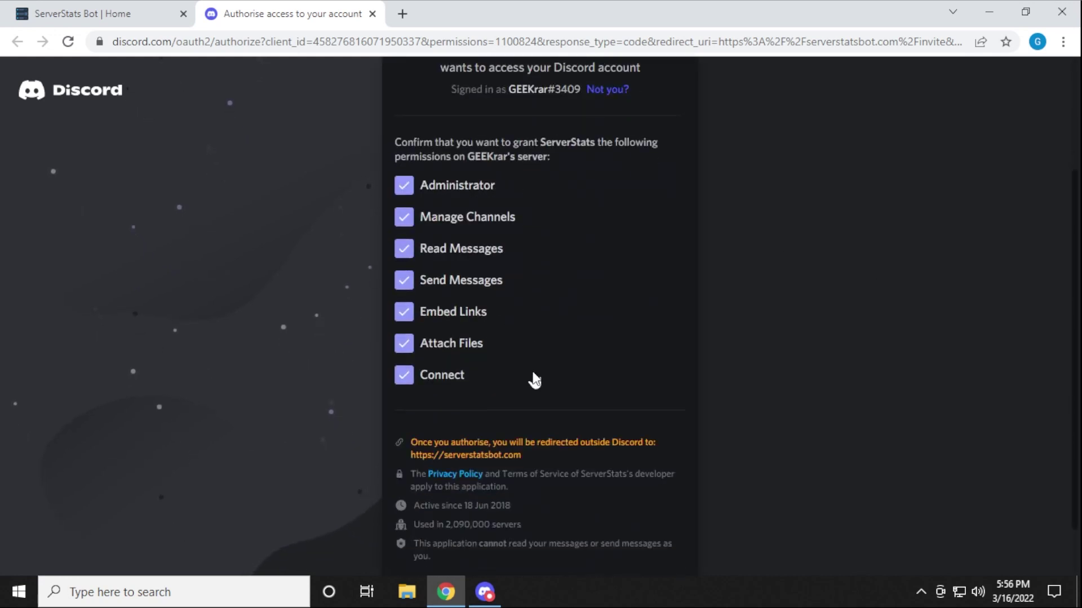
scroll(533, 381, "down", 1)
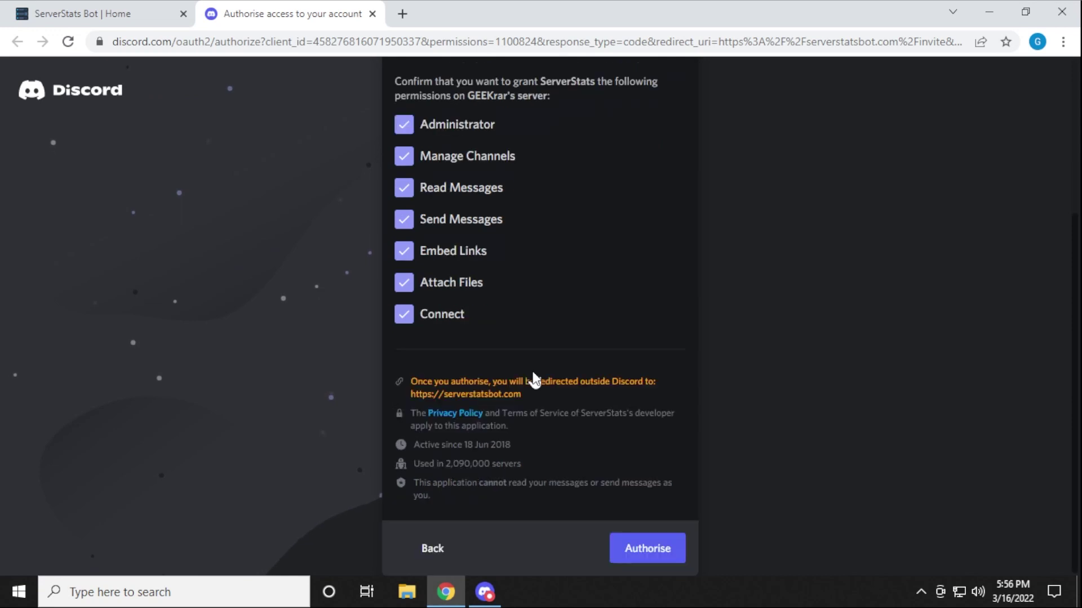
left_click(647, 558)
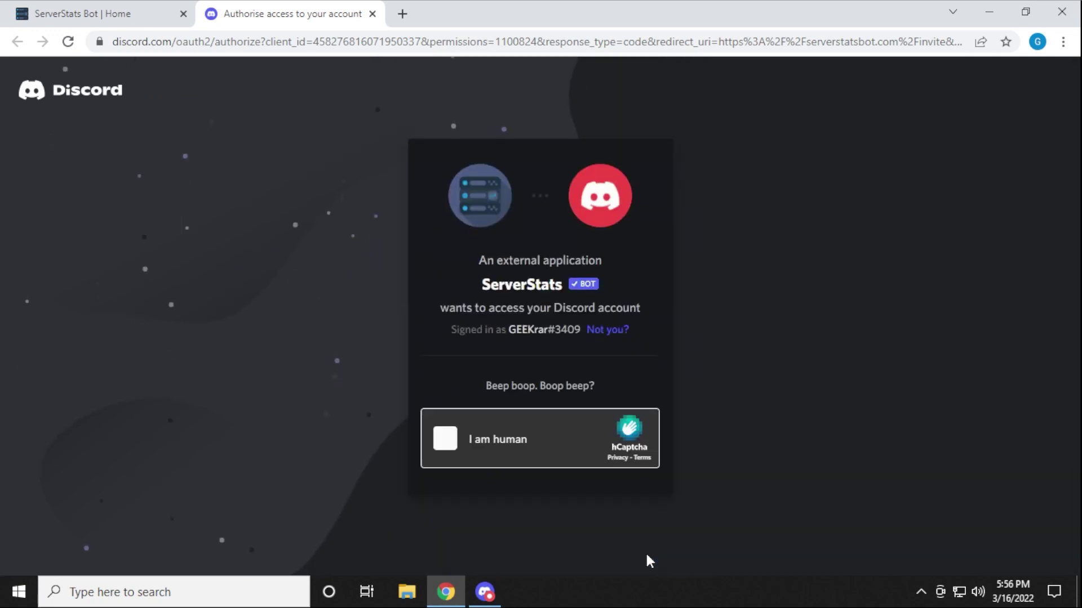
left_click(488, 439)
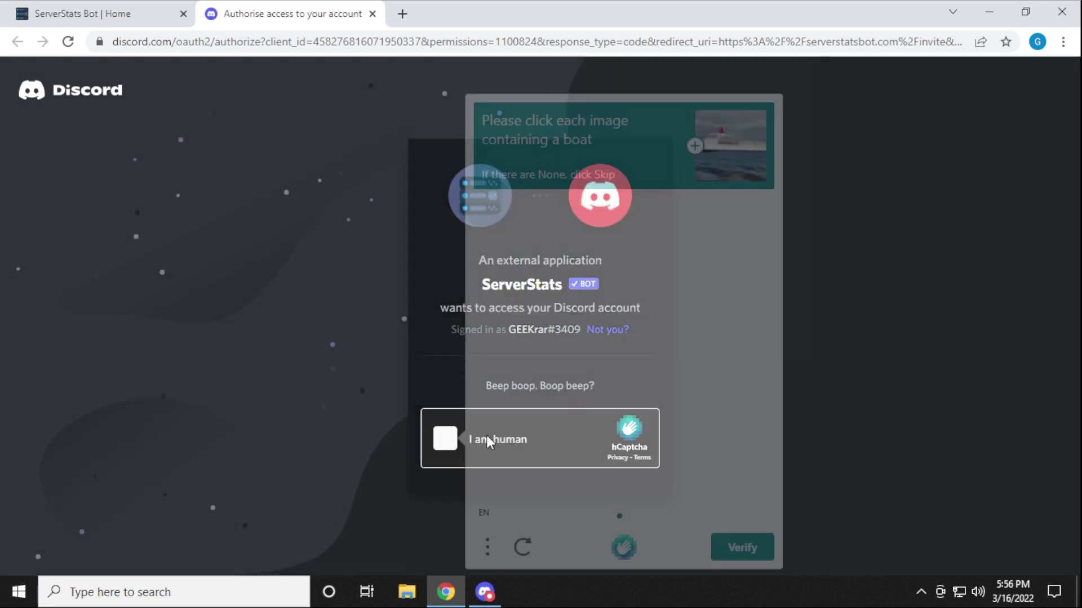
left_click(741, 545)
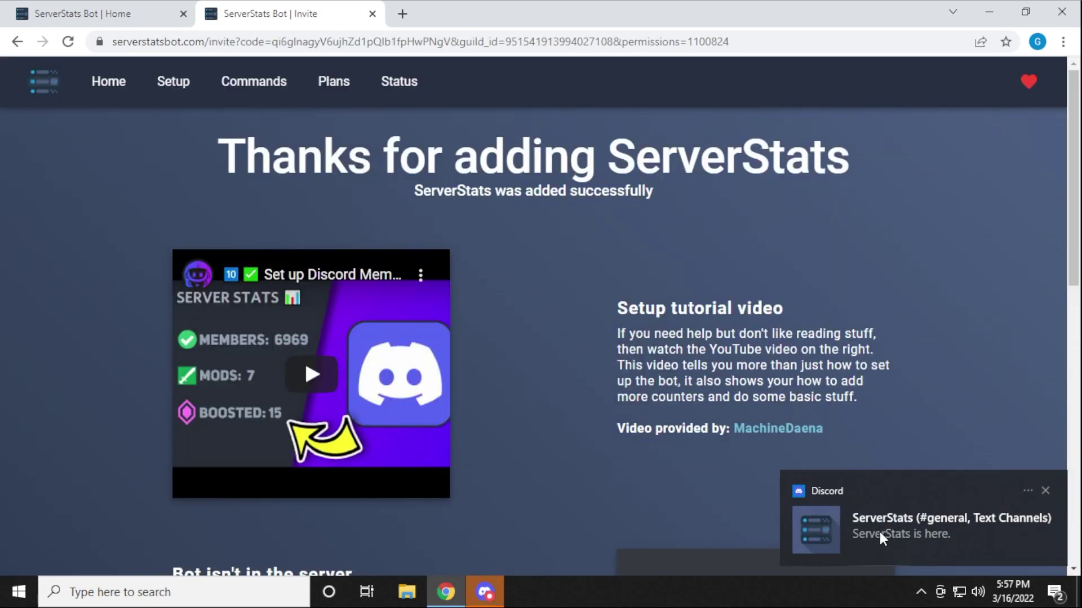
left_click(956, 529)
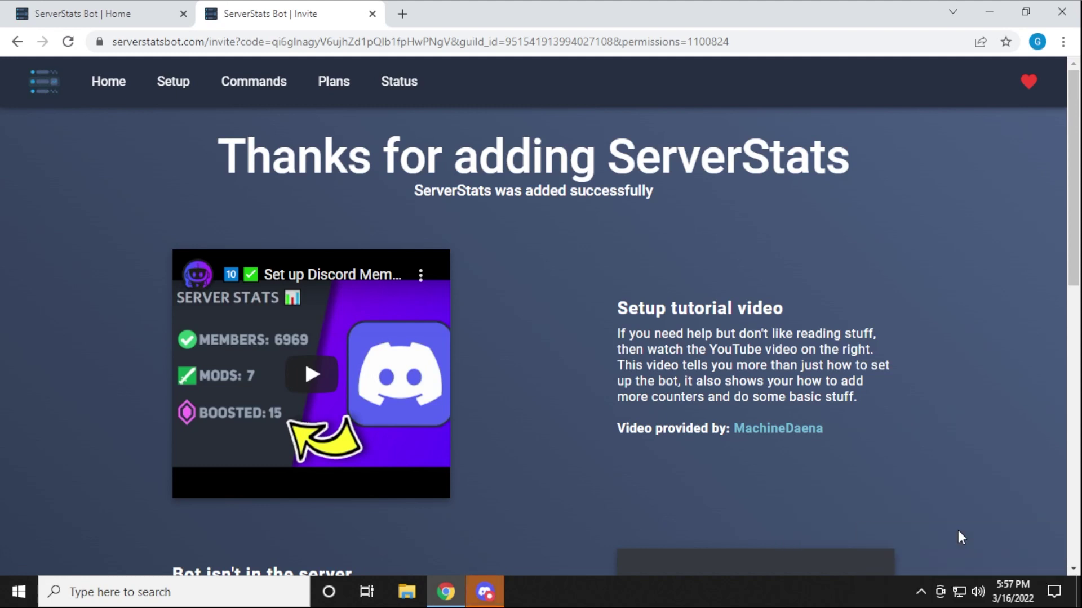
Step: Switch to Discord and assign the bot role to the ServerStats member
left_click(485, 591)
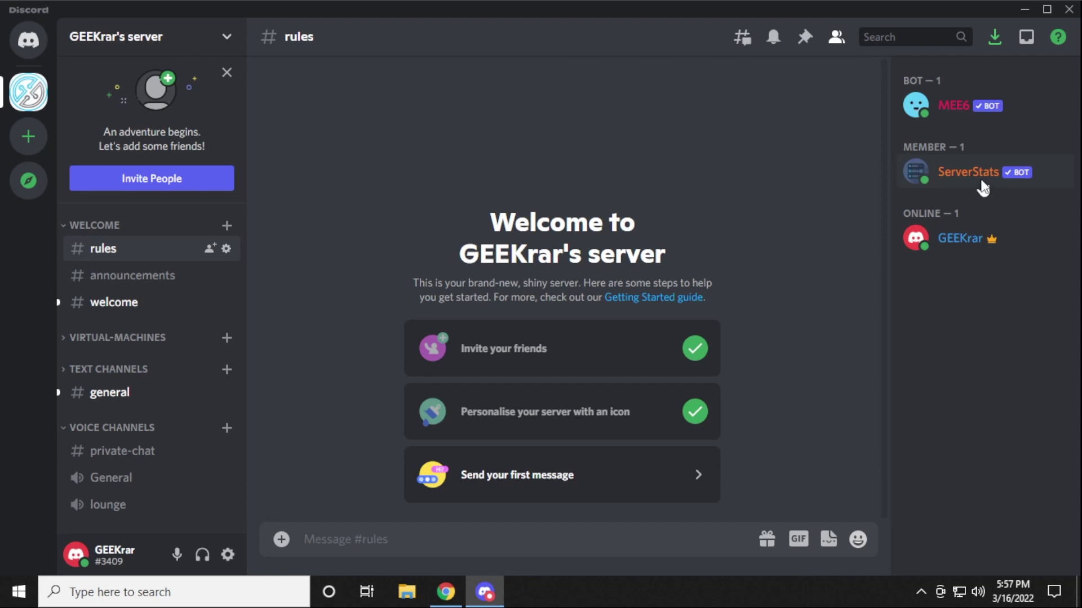
right_click(983, 186)
mouse_move(947, 536)
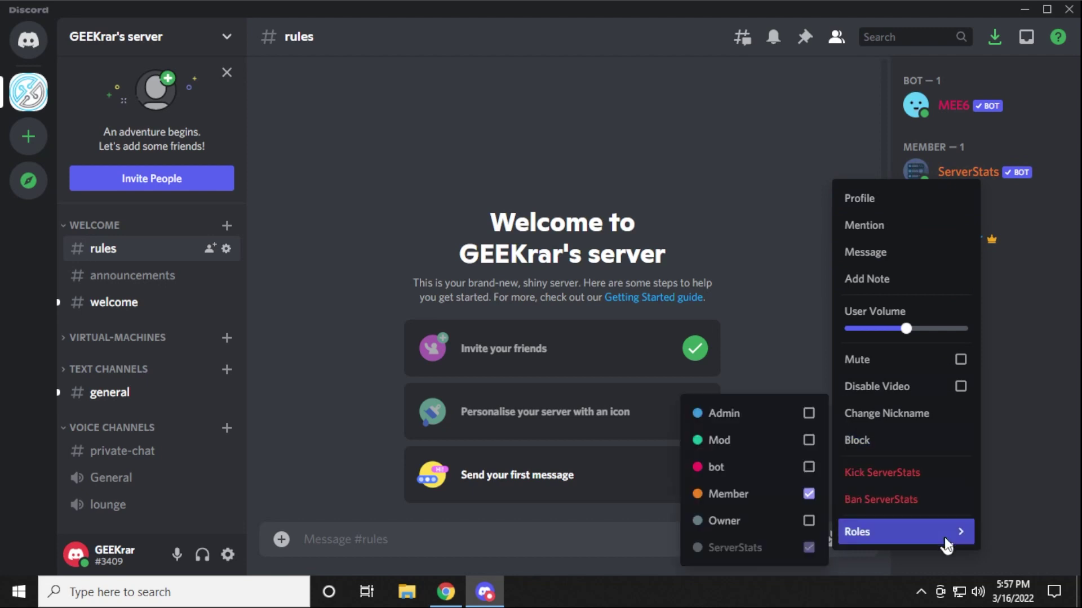
left_click(757, 480)
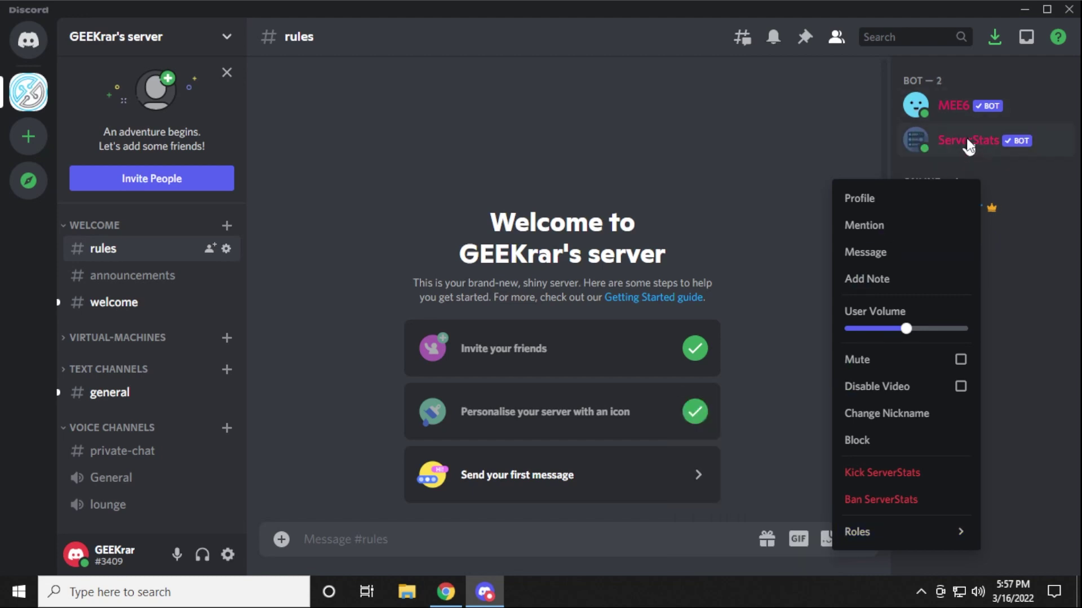
left_click(1032, 329)
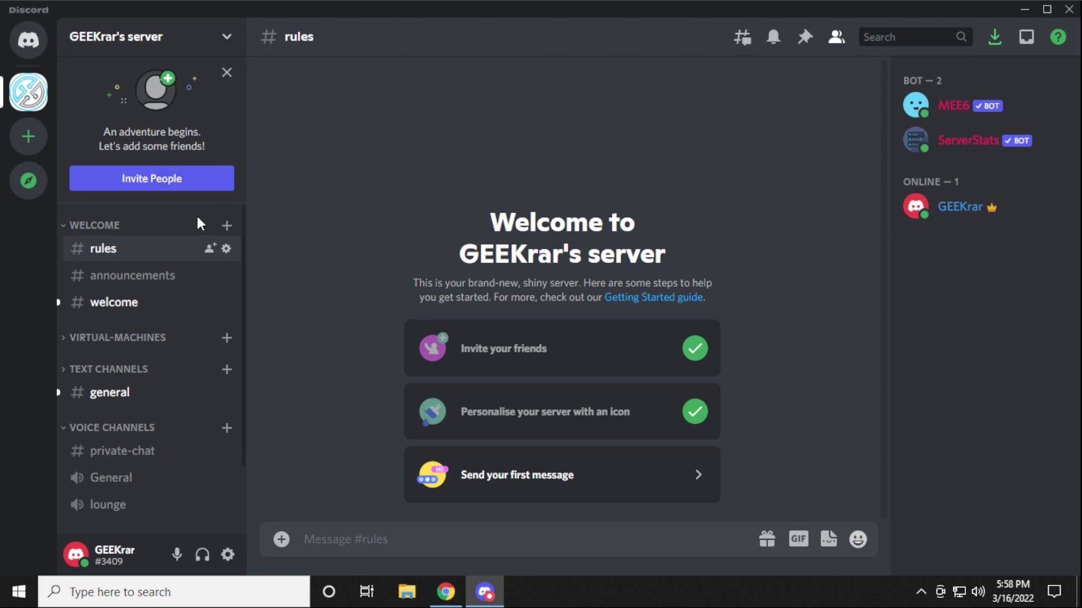
Step: In the rules channel, run s/setup with text as the counter channel type, and list the available counters with s/counter
left_click(423, 542)
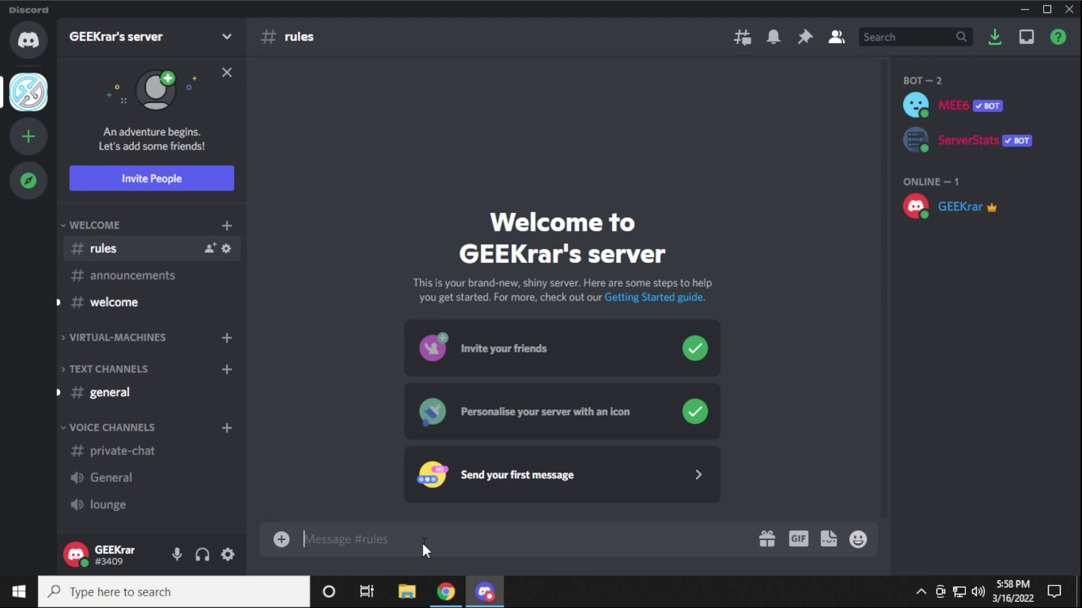
type("s/setup")
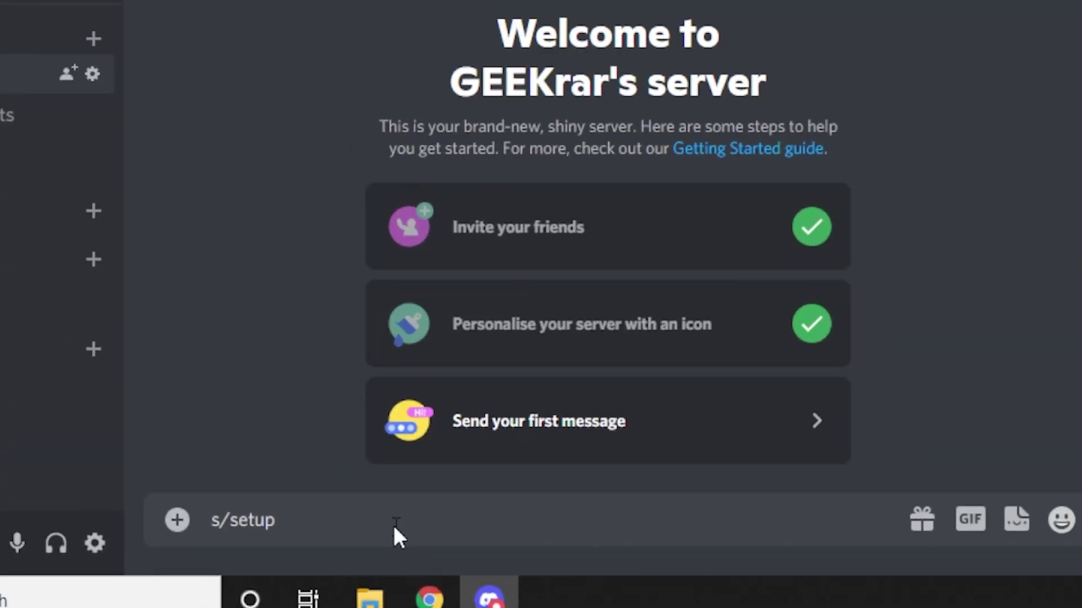
key("Return")
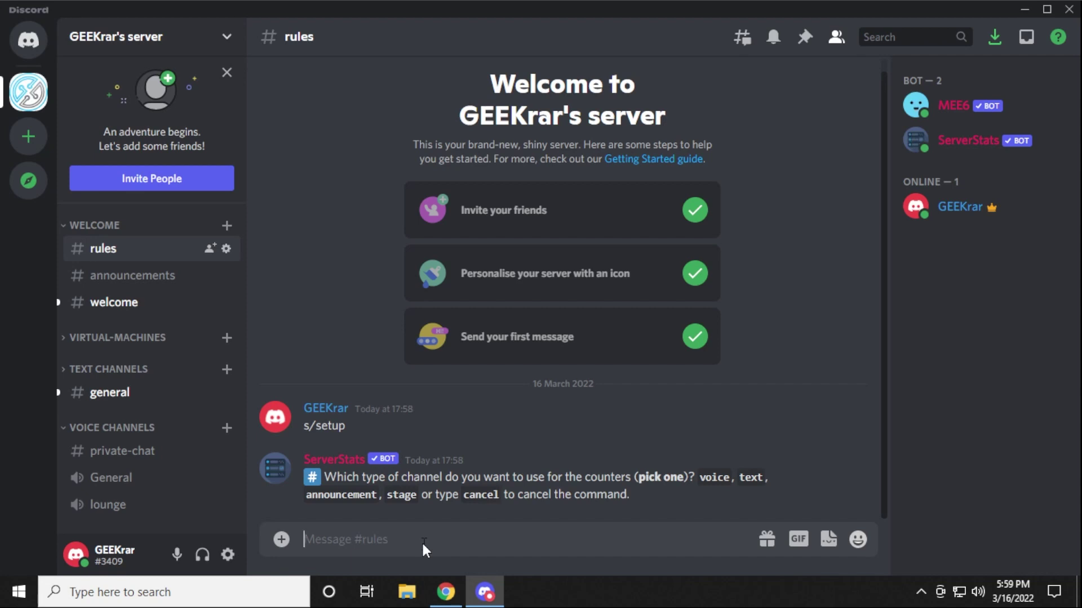
type("text")
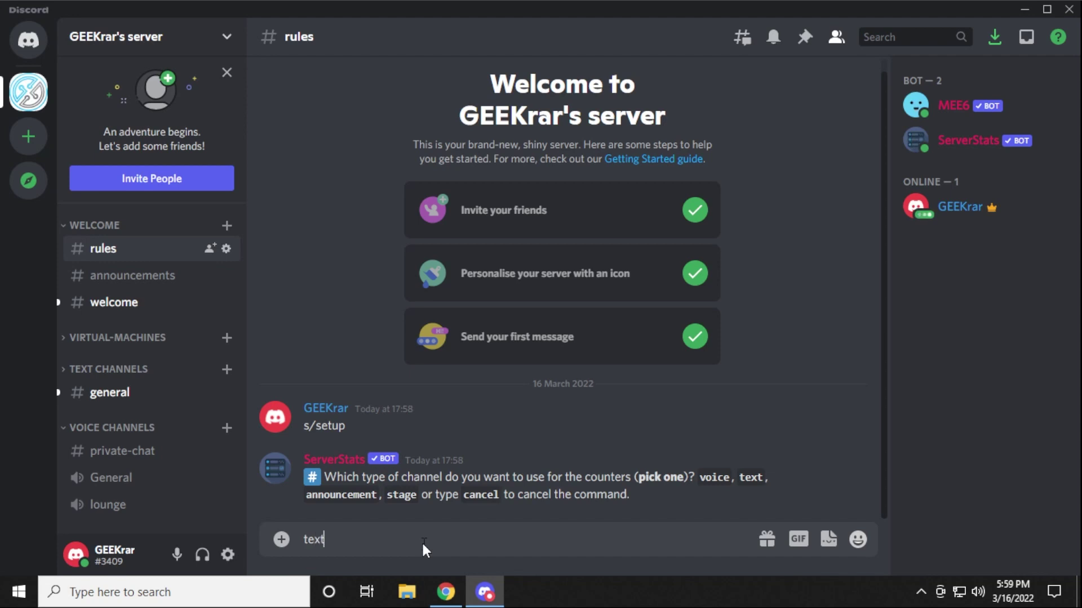
key("Return")
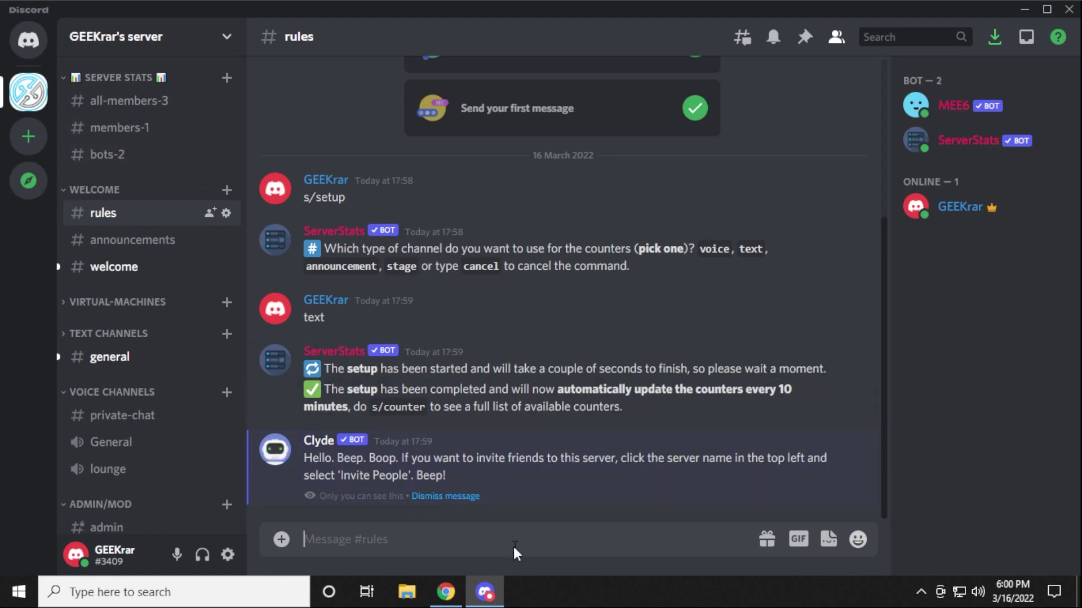
type("s/counter")
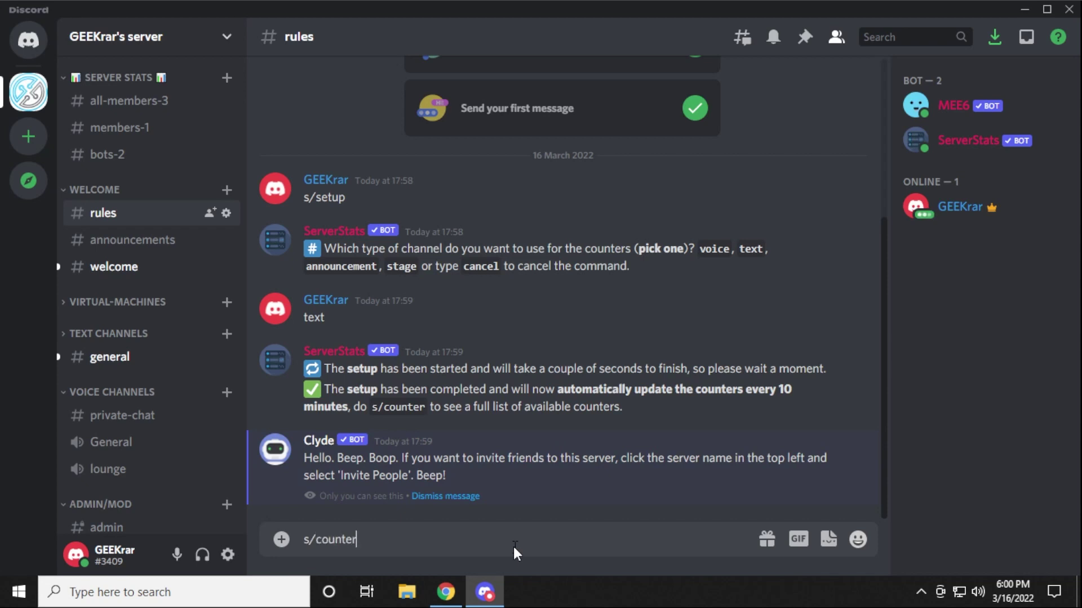
key("Return")
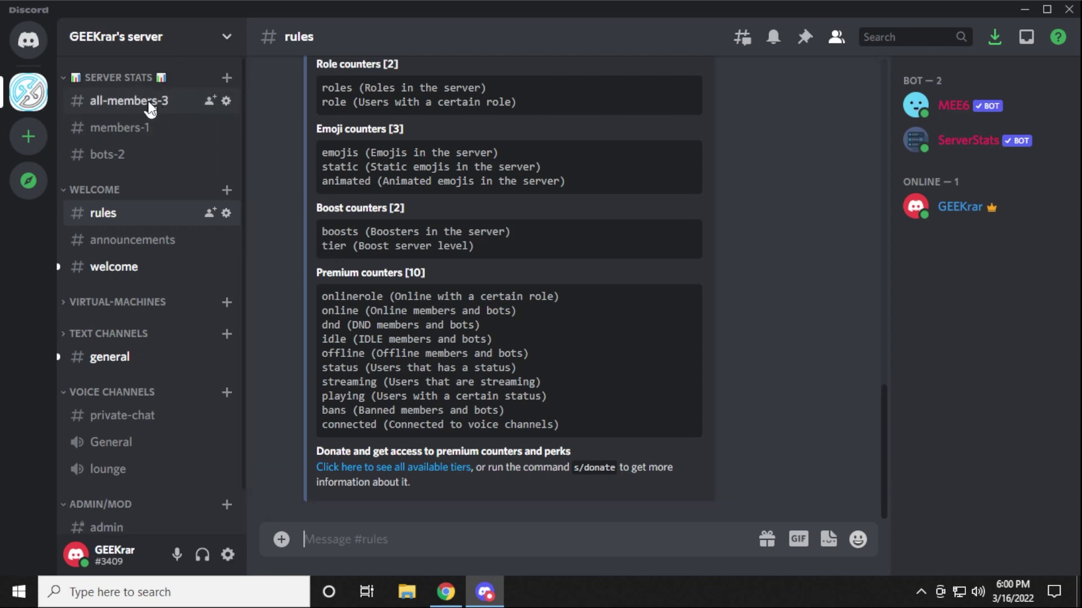
Step: Rename the all-members-3 channel to subscribers-3, save the change and close the channel settings
left_click(227, 102)
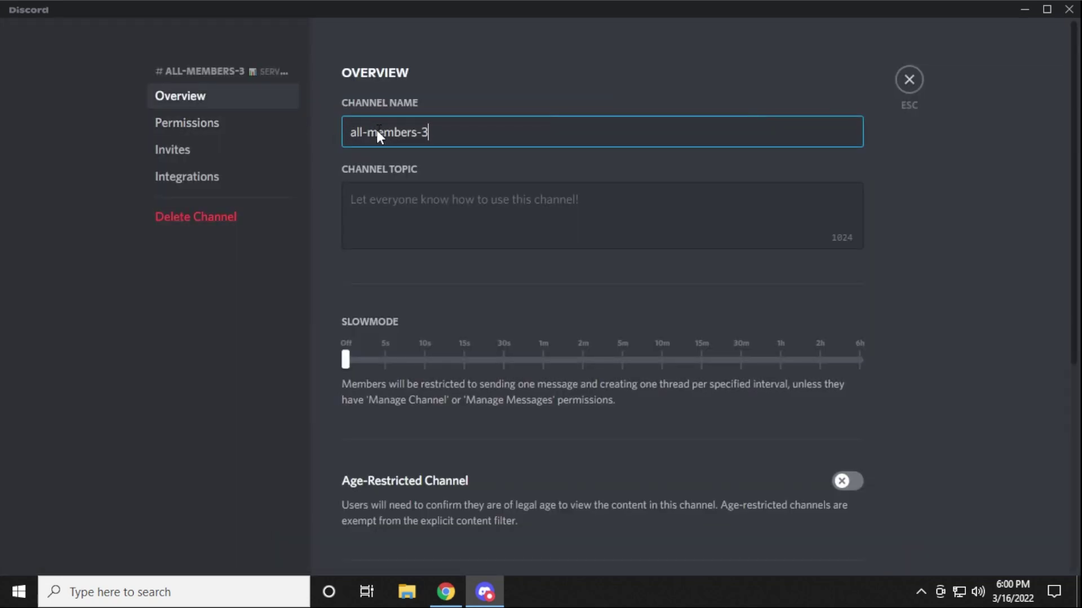
type("subscribers")
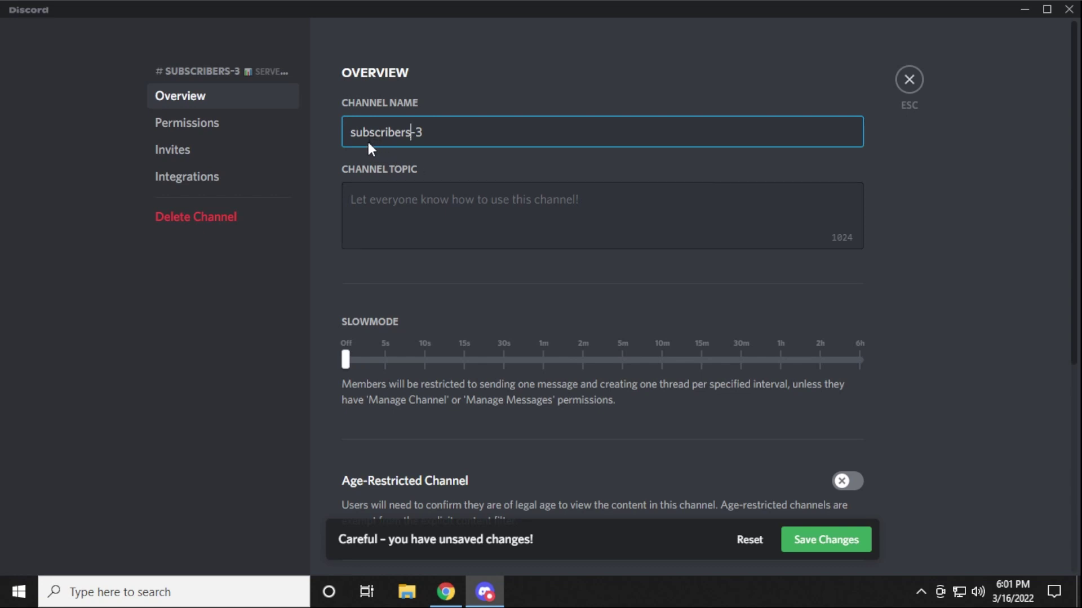
left_click(820, 540)
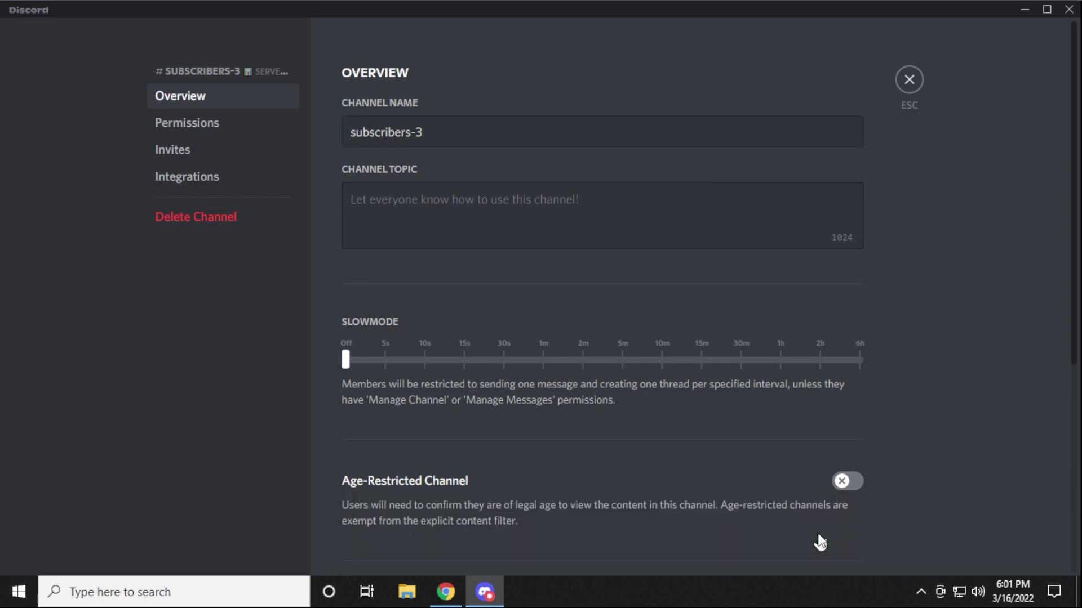
key("Escape")
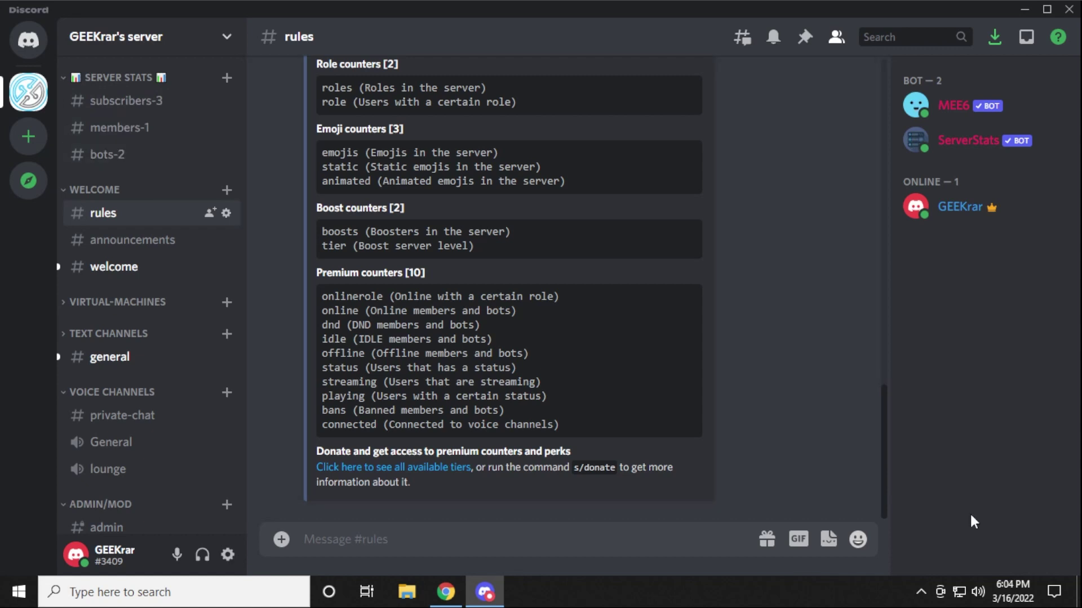
Step: Create a roles counter as a text channel with the s/counter create command
type("s/counter create")
key("Return")
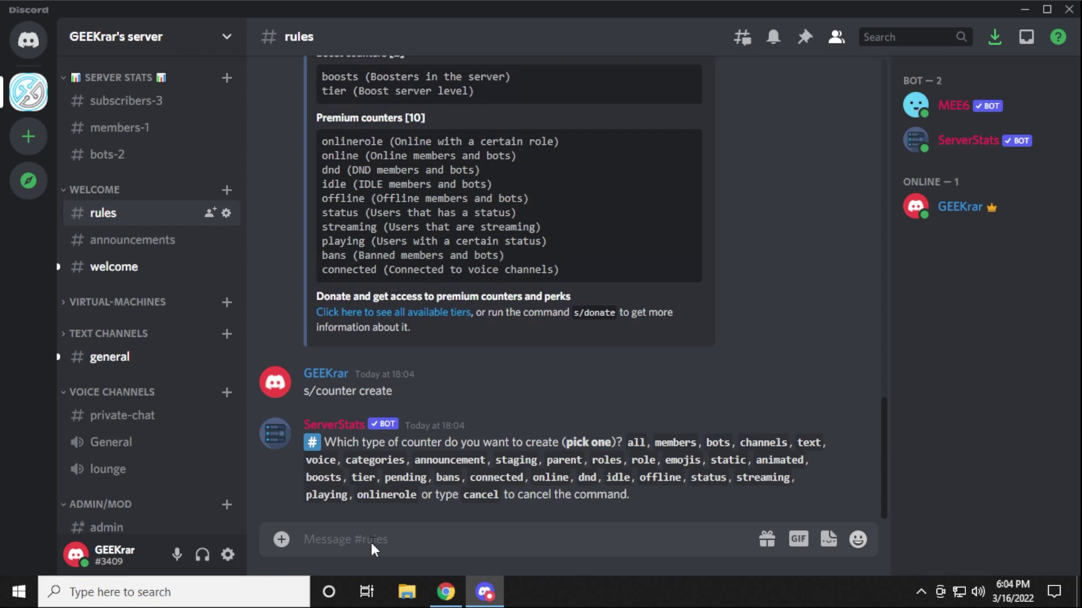
type("roles")
key("Return")
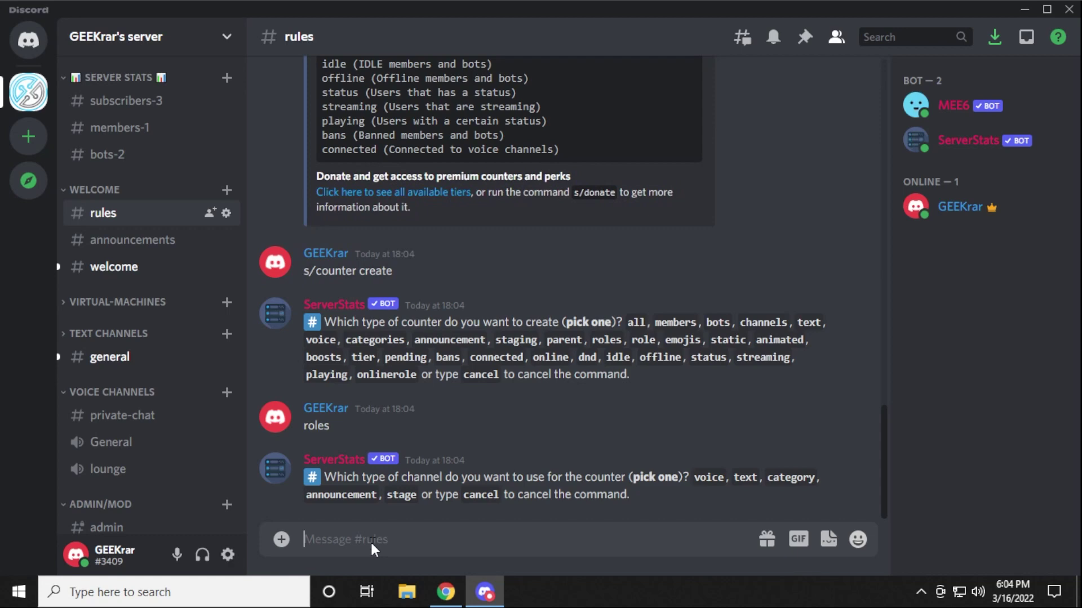
type("text")
key("Return")
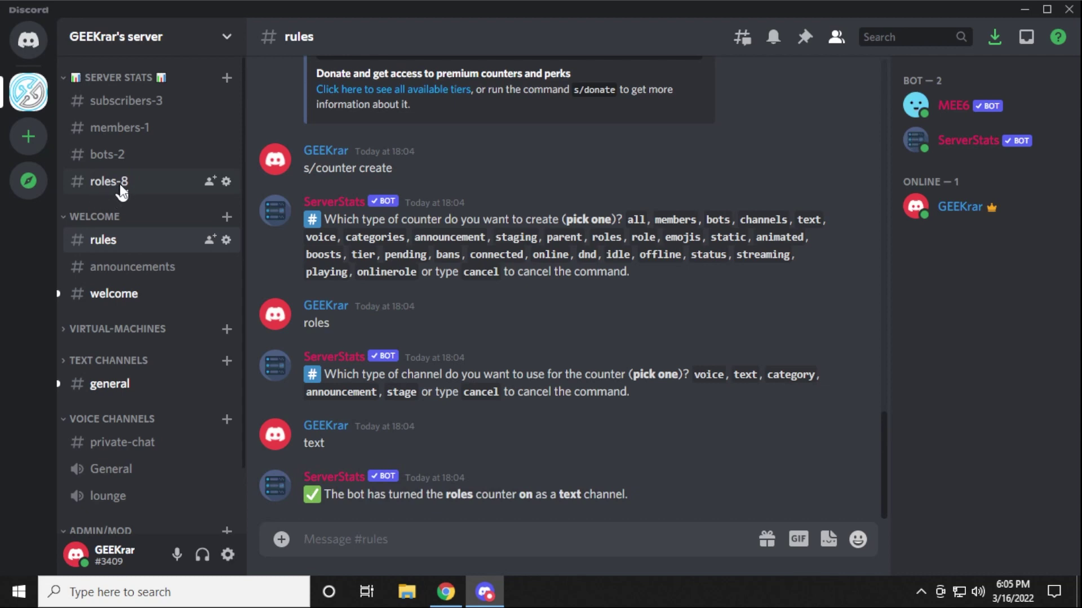
Step: Open the roles-8 channel settings, and switch to Chrome to review the command list on the ServerStats website
left_click(225, 181)
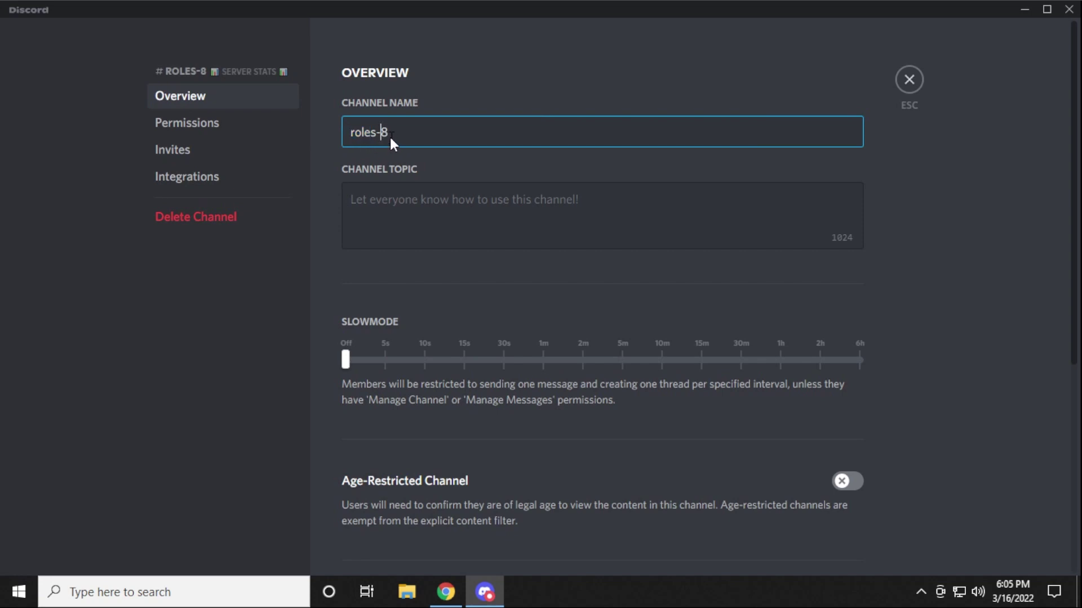
left_click(446, 591)
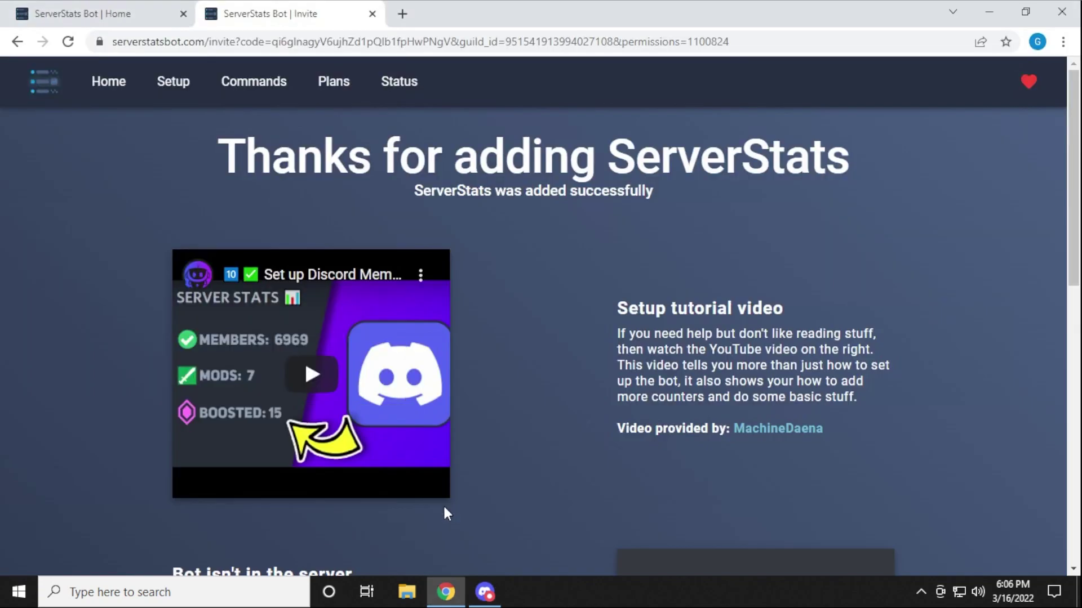
left_click(251, 93)
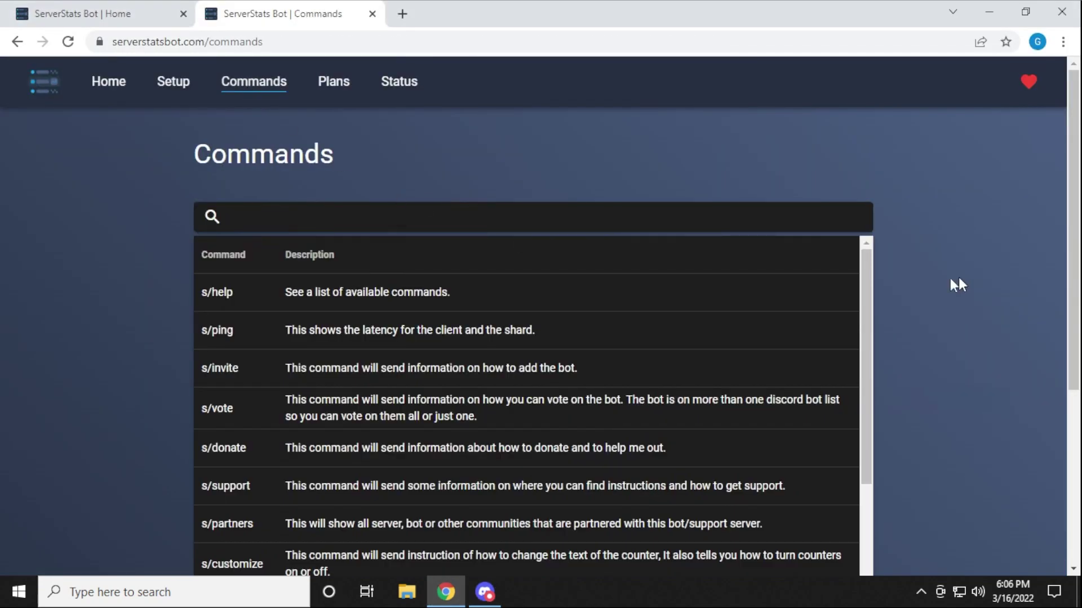
left_click_drag(1073, 162, 1061, 248)
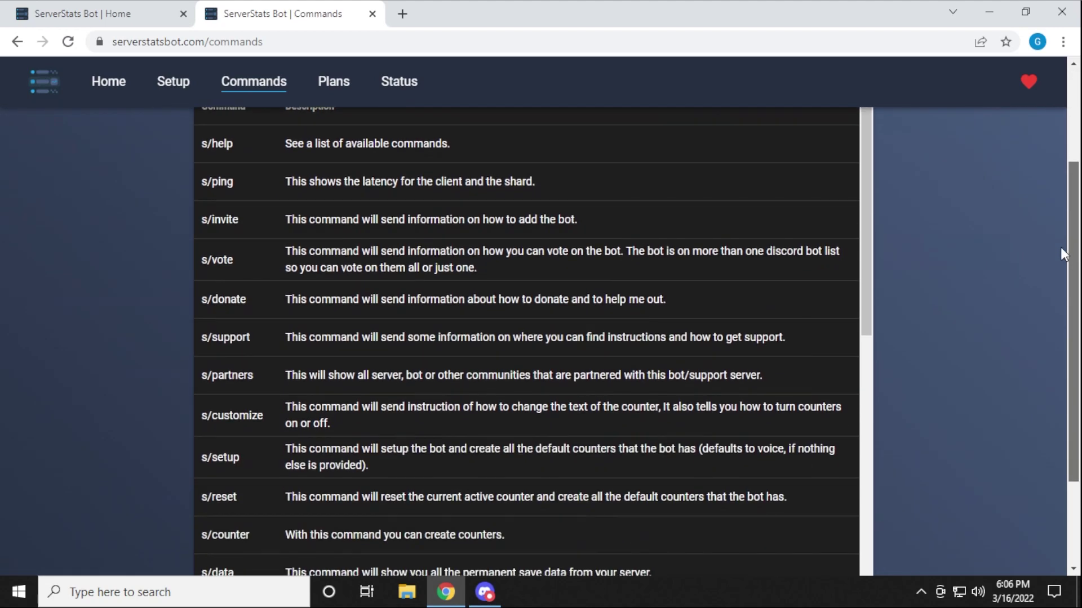
left_click_drag(868, 211, 898, 509)
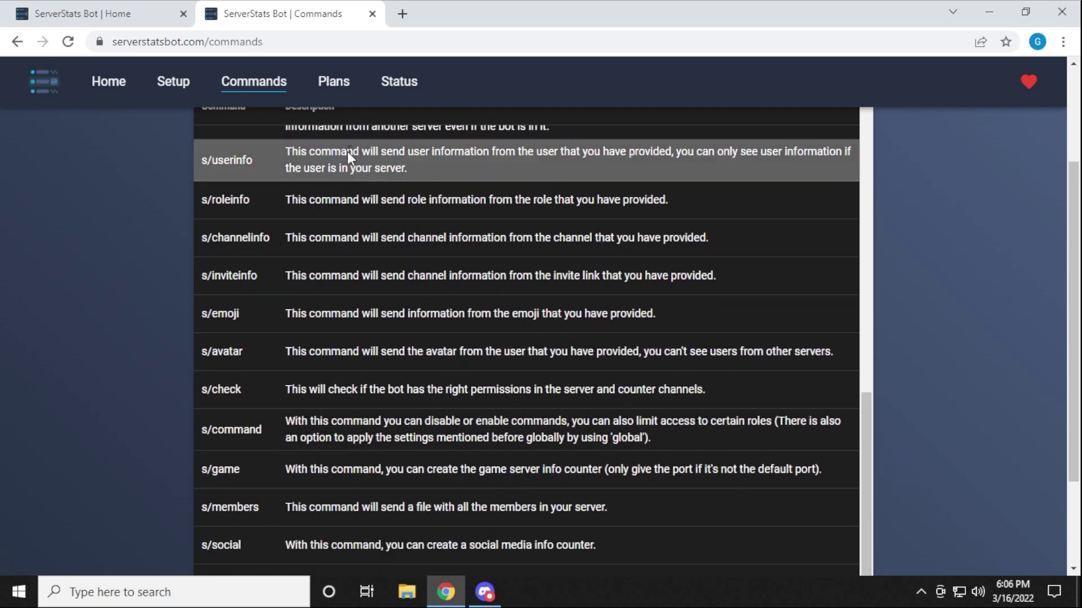